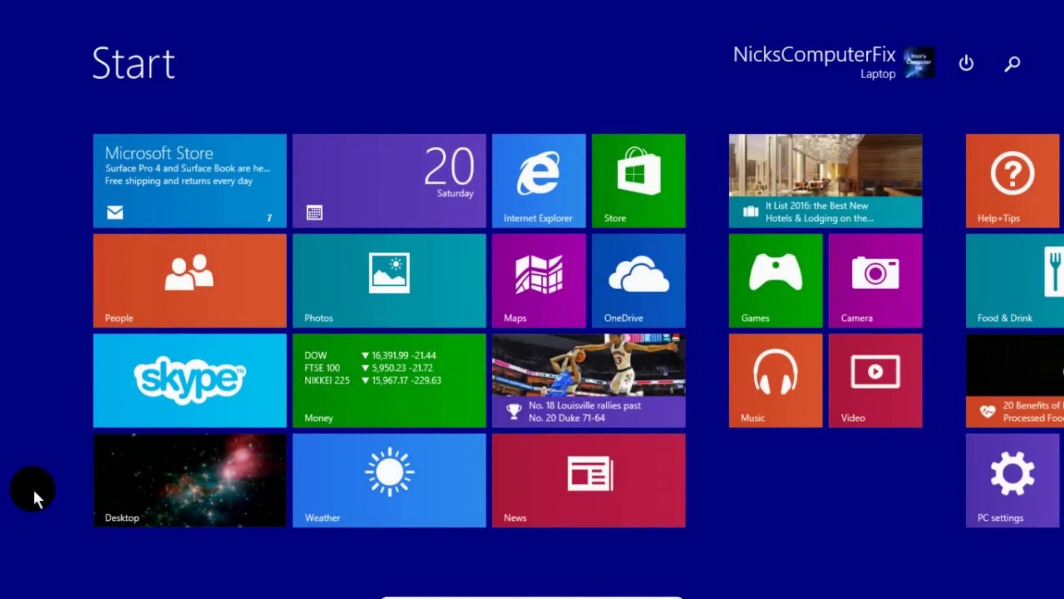
# Switch from the Windows 8.1 Start screen to the desktop using the Desktop tile.
pyautogui.click(170, 488)
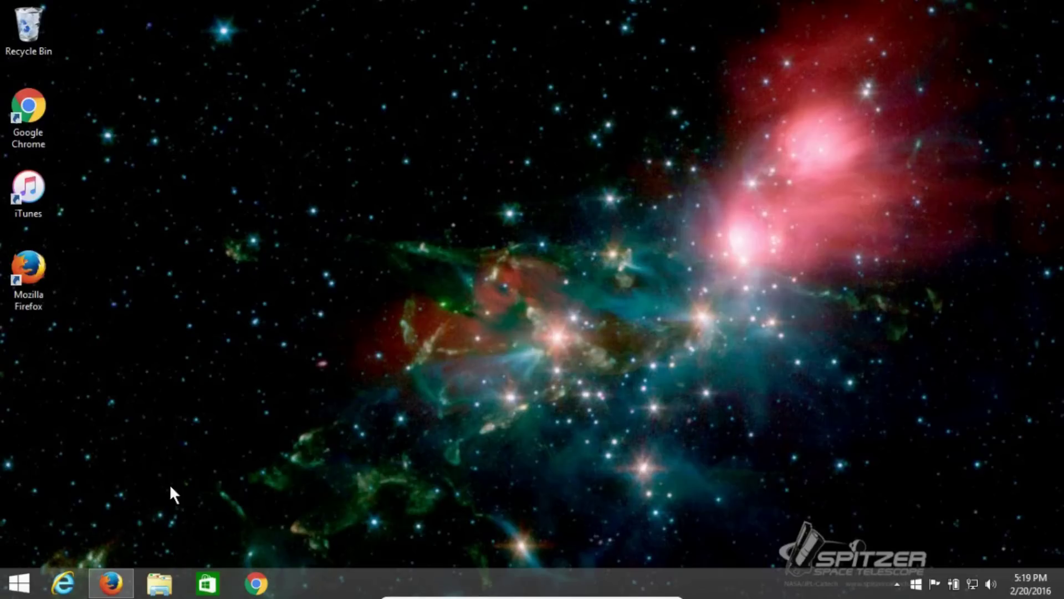
# Launch Firefox and search Google for 'download windows 8.1'.
pyautogui.click(102, 586)
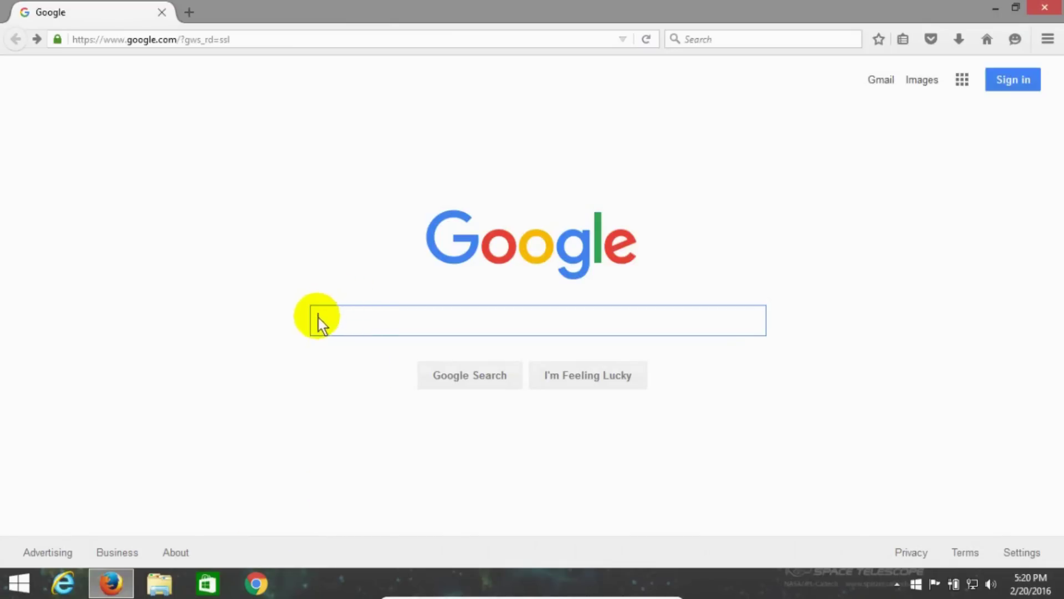
pyautogui.write('do')
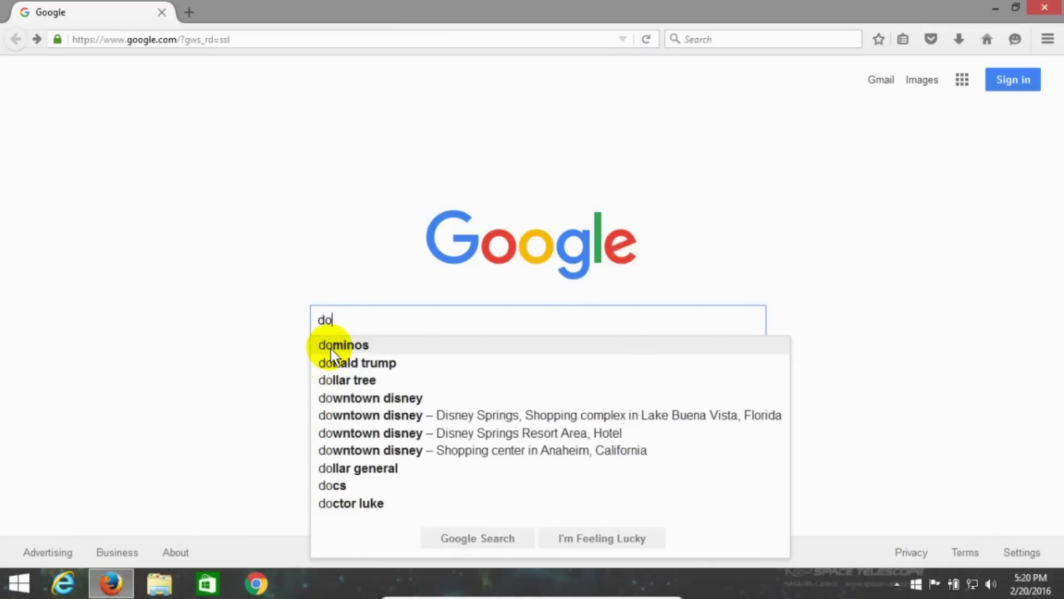
pyautogui.write('wnload window')
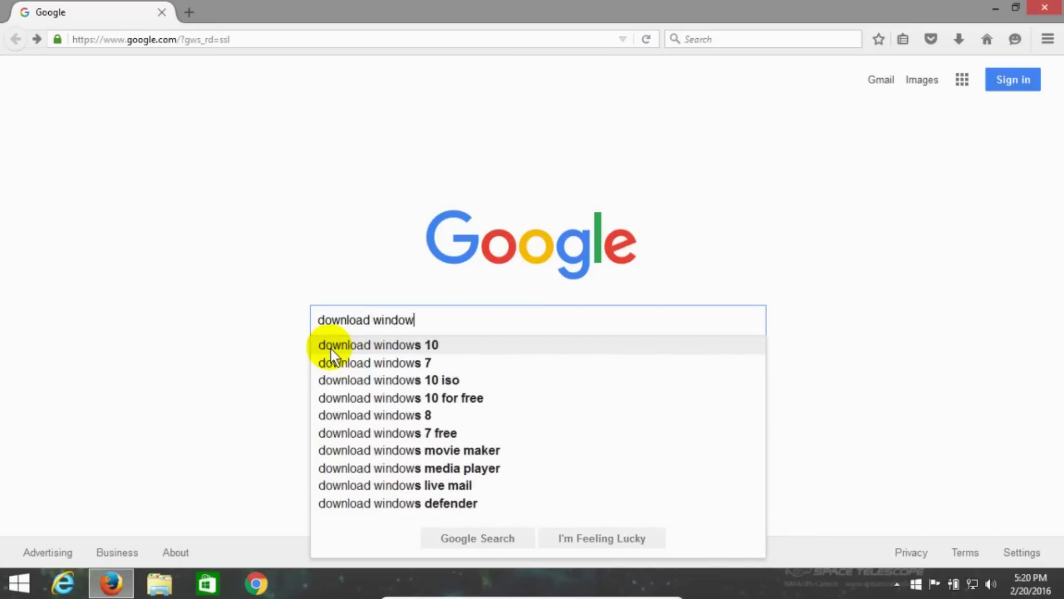
pyautogui.write('s 8.1')
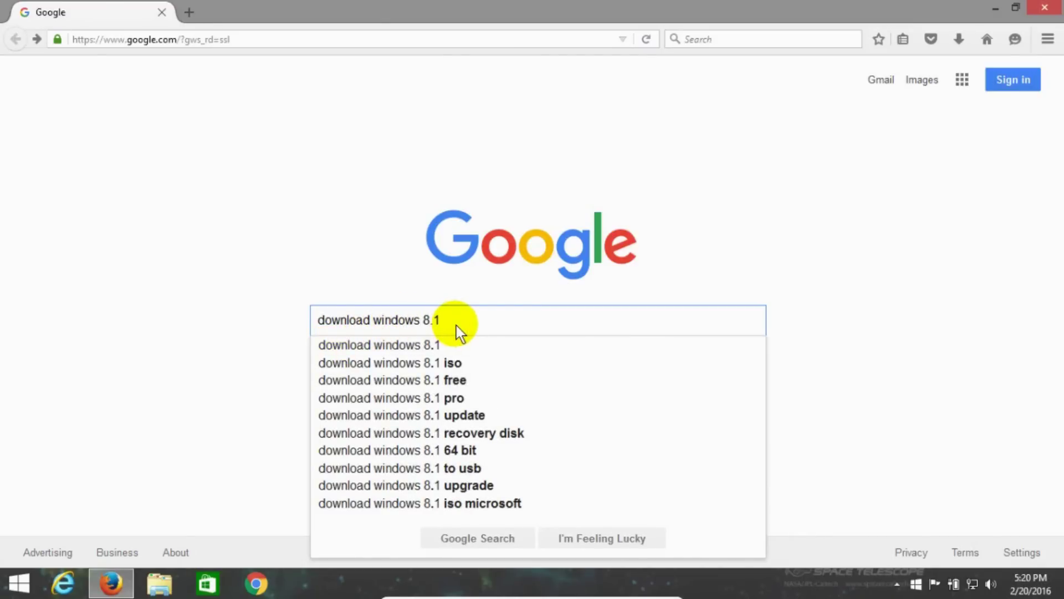
pyautogui.press('Return')
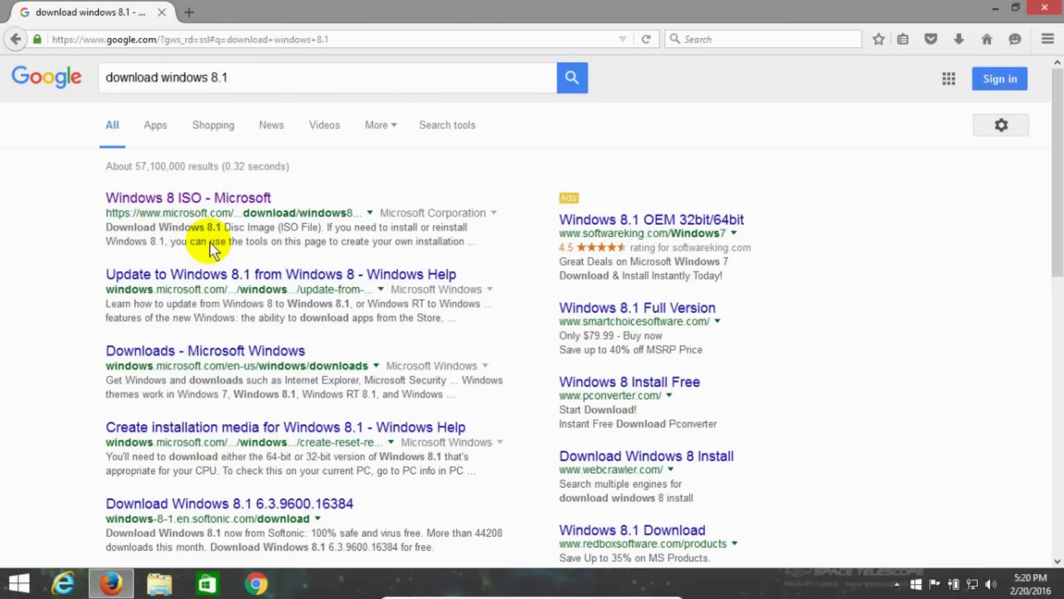
# Open Microsoft's 'Download Windows 8.1' page and scroll to the Download Tool Now button.
pyautogui.click(148, 198)
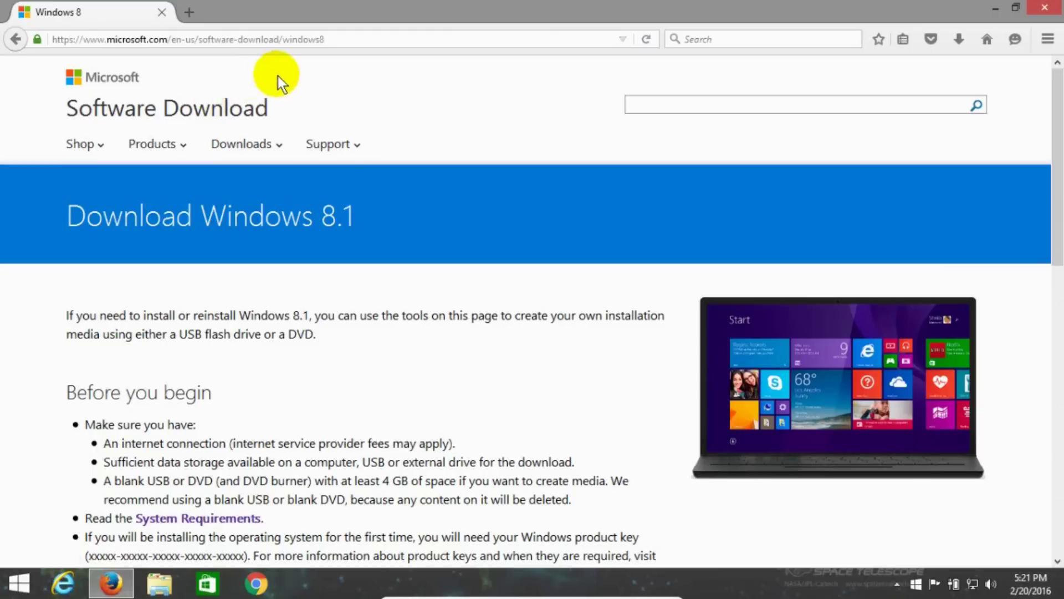
pyautogui.click(225, 253)
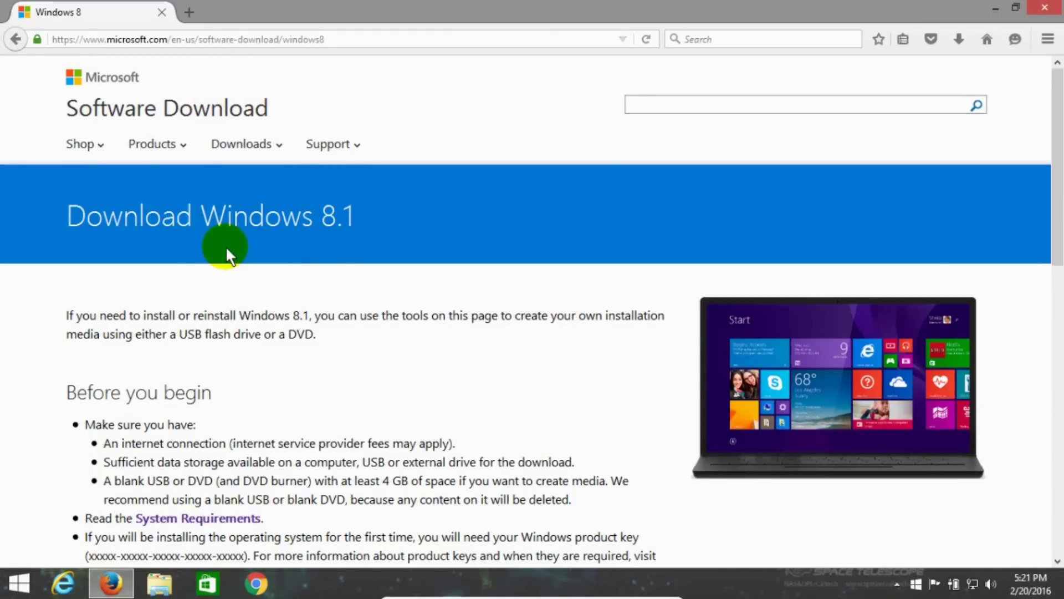
pyautogui.scroll(-10, 226, 245)
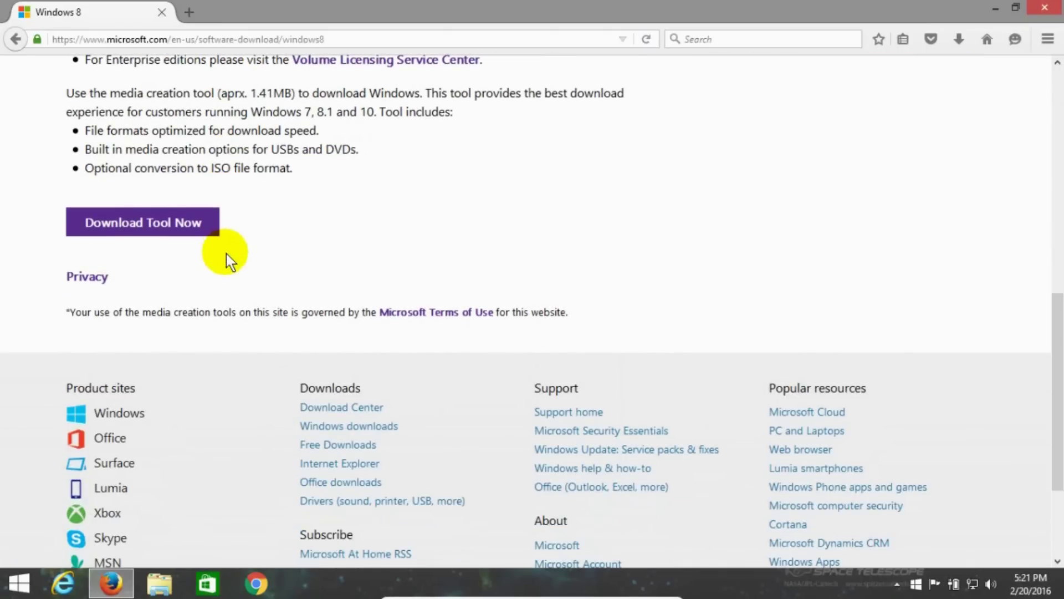
# Save mediacreationtool.exe (1.4 MB) and show it in Firefox's downloads list.
pyautogui.click(132, 222)
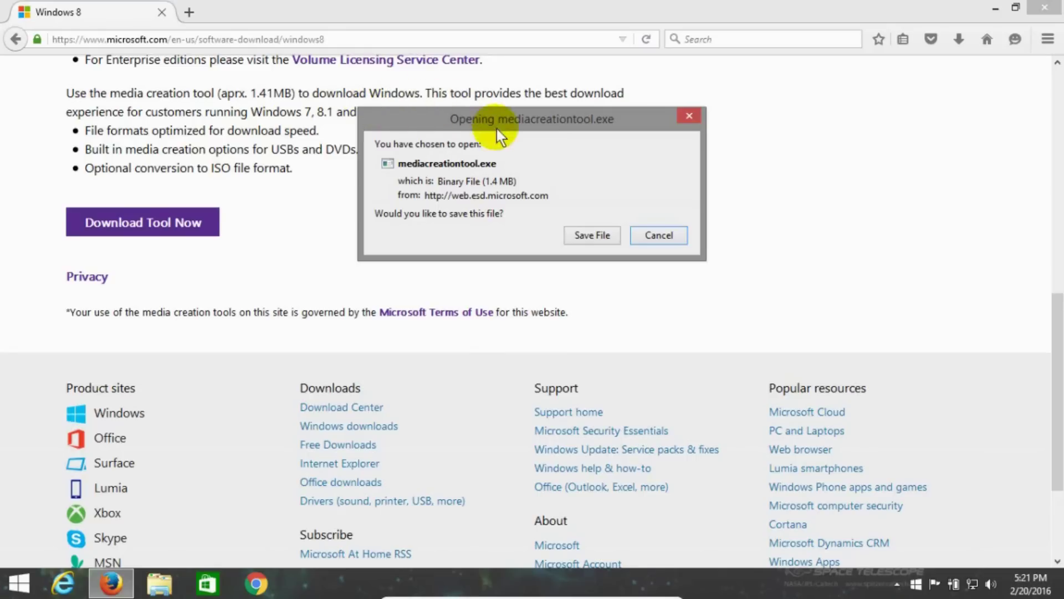
pyautogui.click(594, 235)
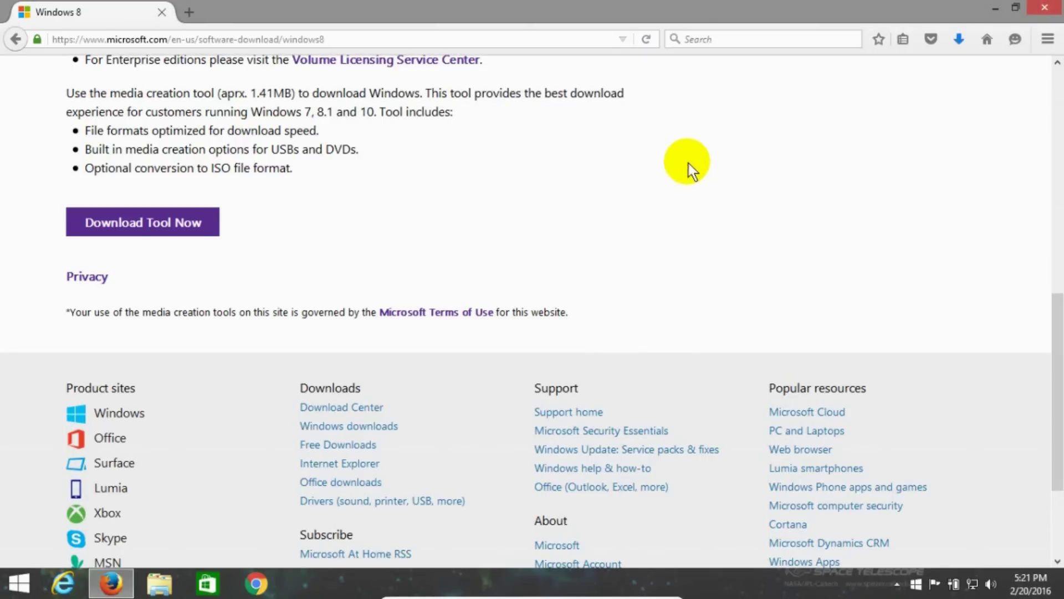
pyautogui.click(959, 40)
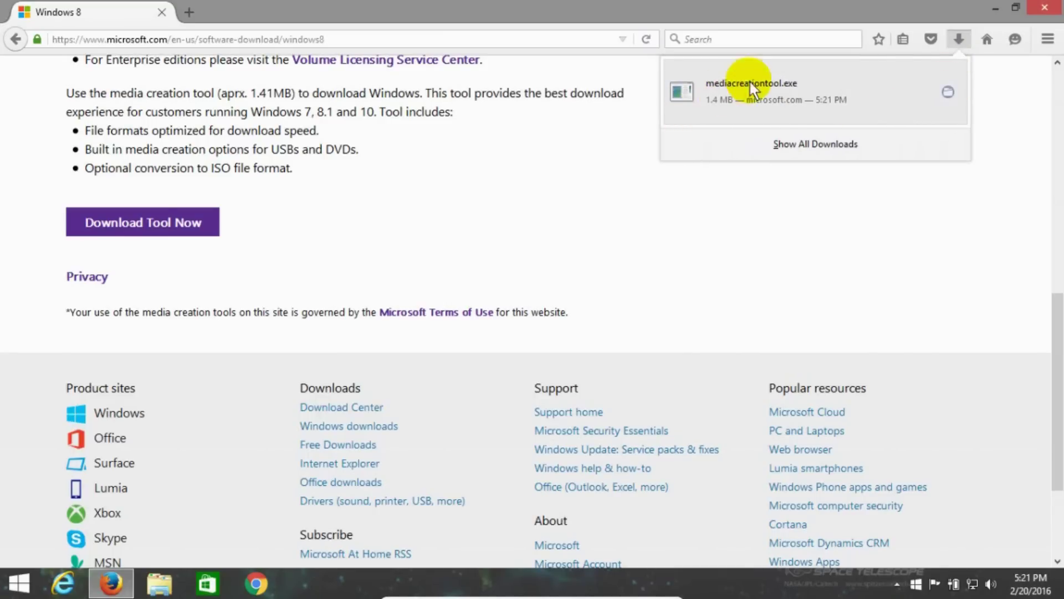
# Open the Downloads folder and run mediacreationtool, accepting the security warning.
pyautogui.click(947, 92)
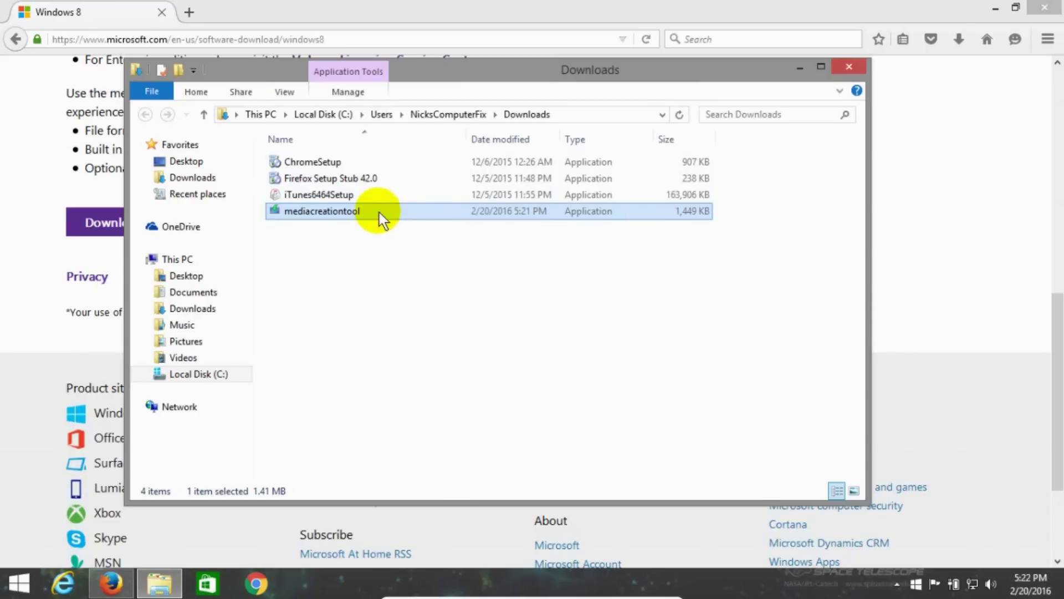
pyautogui.moveTo(379, 211)
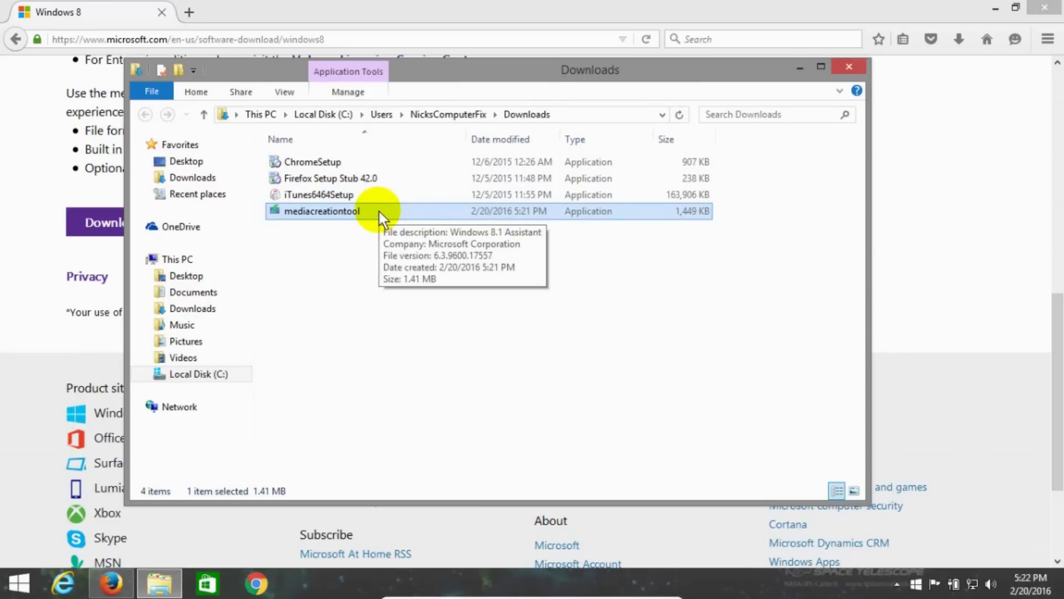
pyautogui.doubleClick(379, 211)
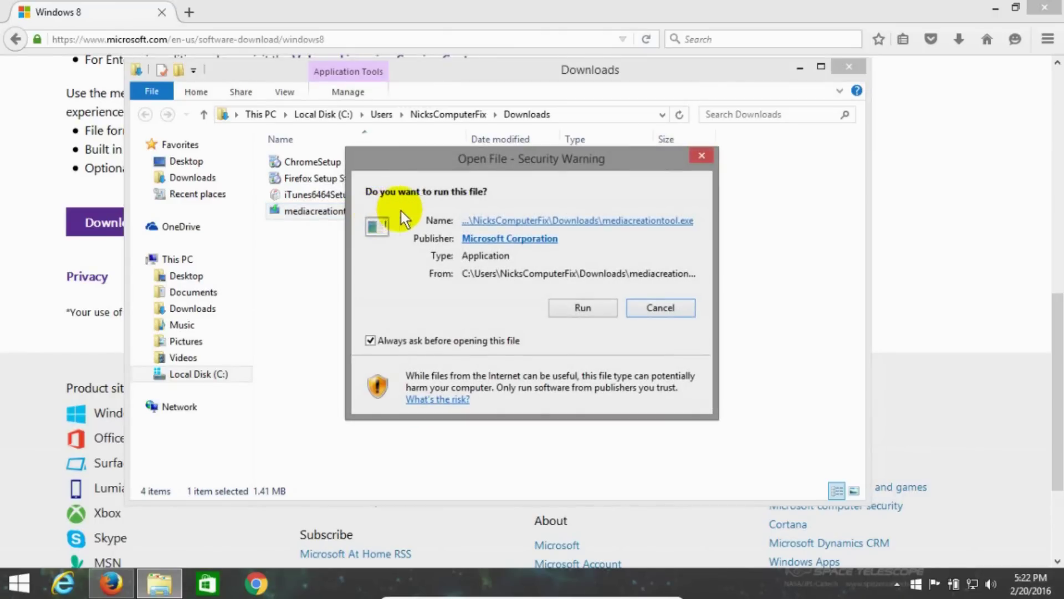
pyautogui.click(575, 309)
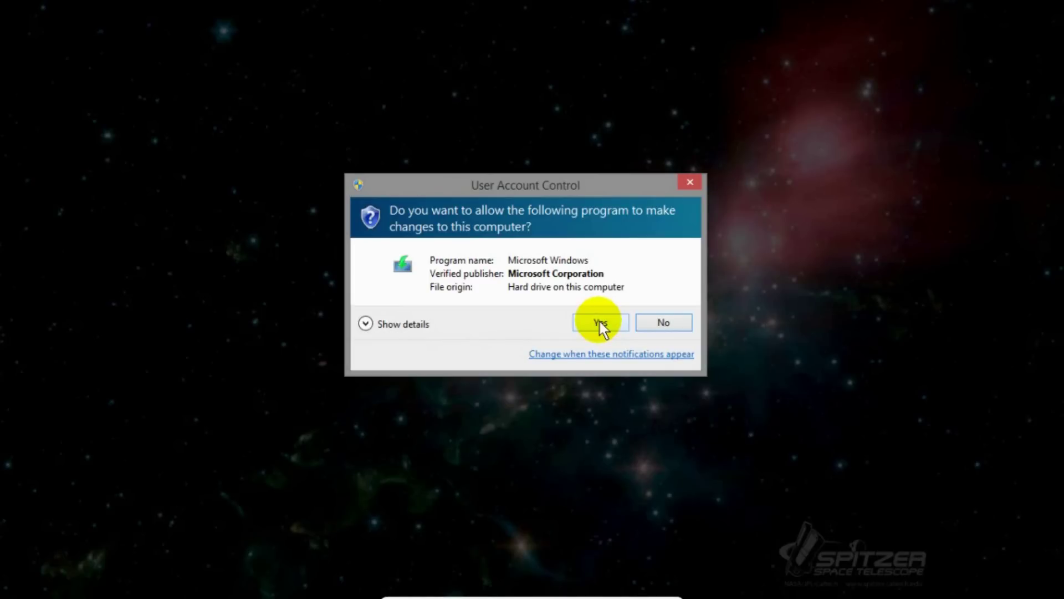
# Approve the UAC prompt, then choose English (United States) language and Windows 8.1 Pro edition.
pyautogui.click(600, 322)
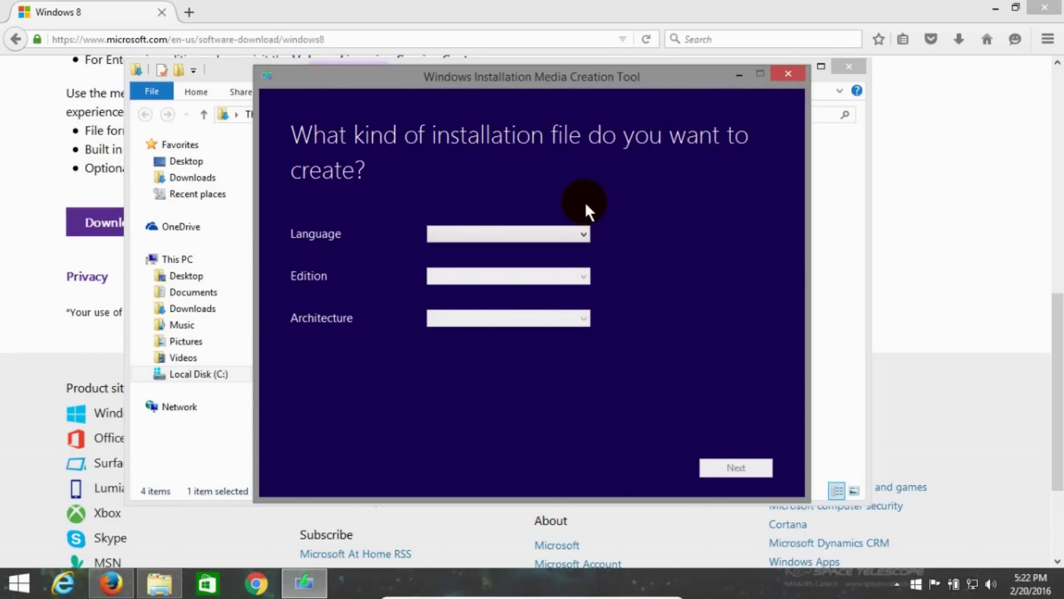
pyautogui.click(583, 235)
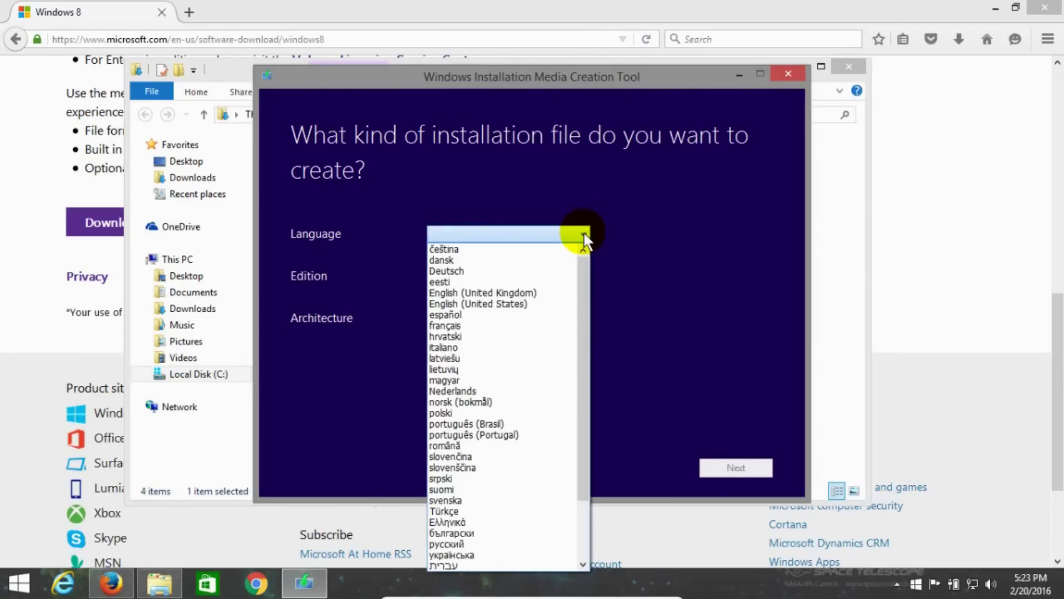
pyautogui.click(546, 304)
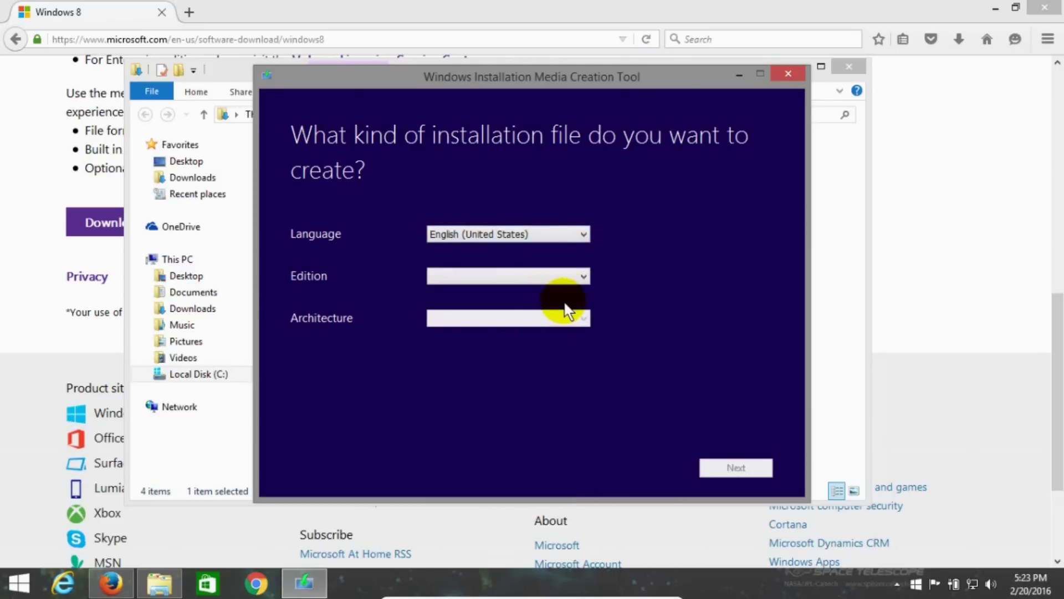
pyautogui.click(586, 276)
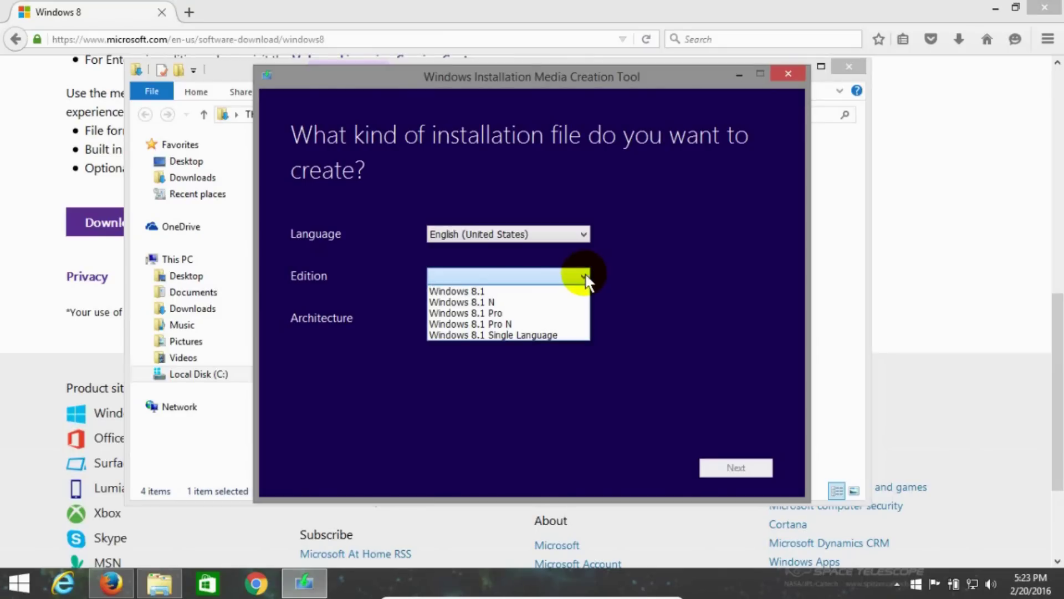
pyautogui.click(496, 314)
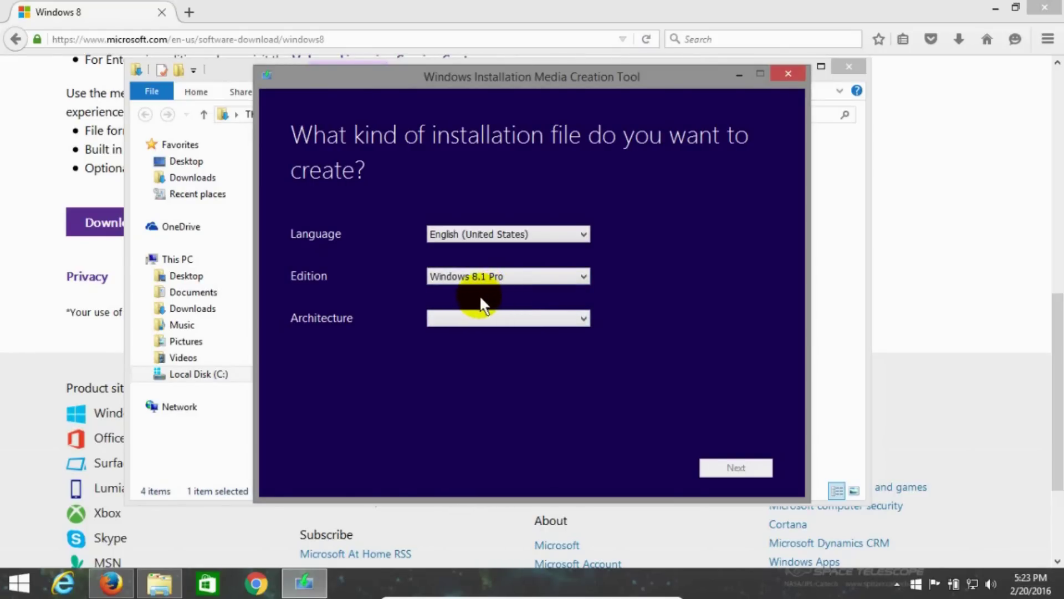
pyautogui.rightClick(18, 576)
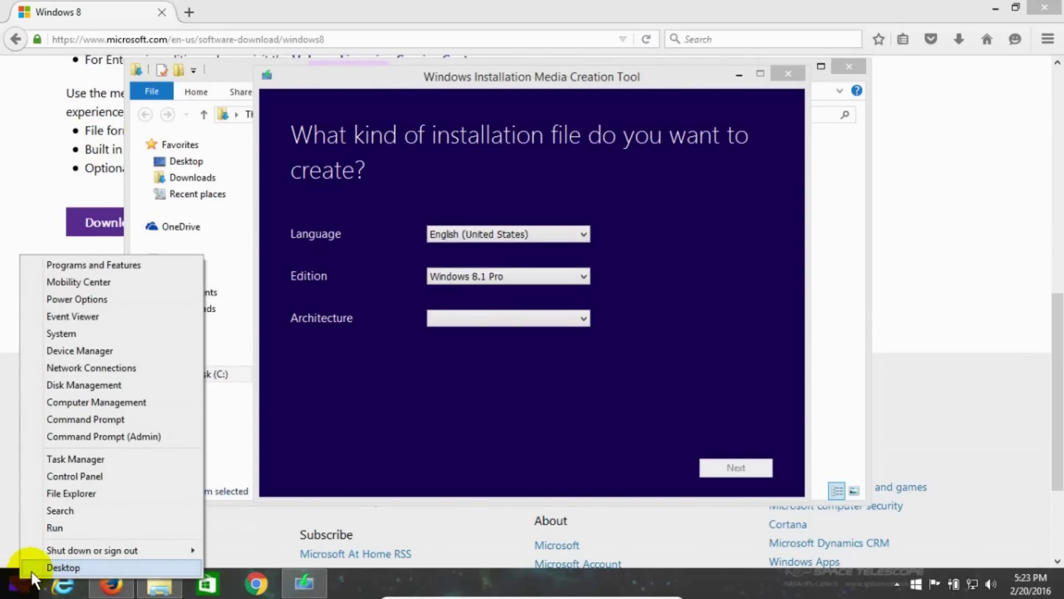
pyautogui.click(87, 332)
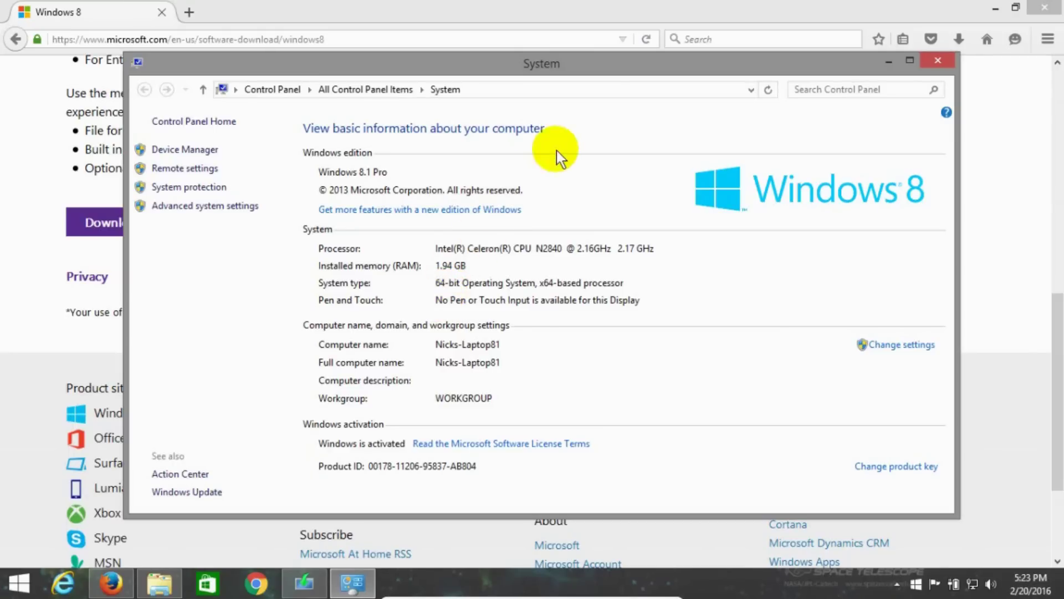
pyautogui.click(933, 62)
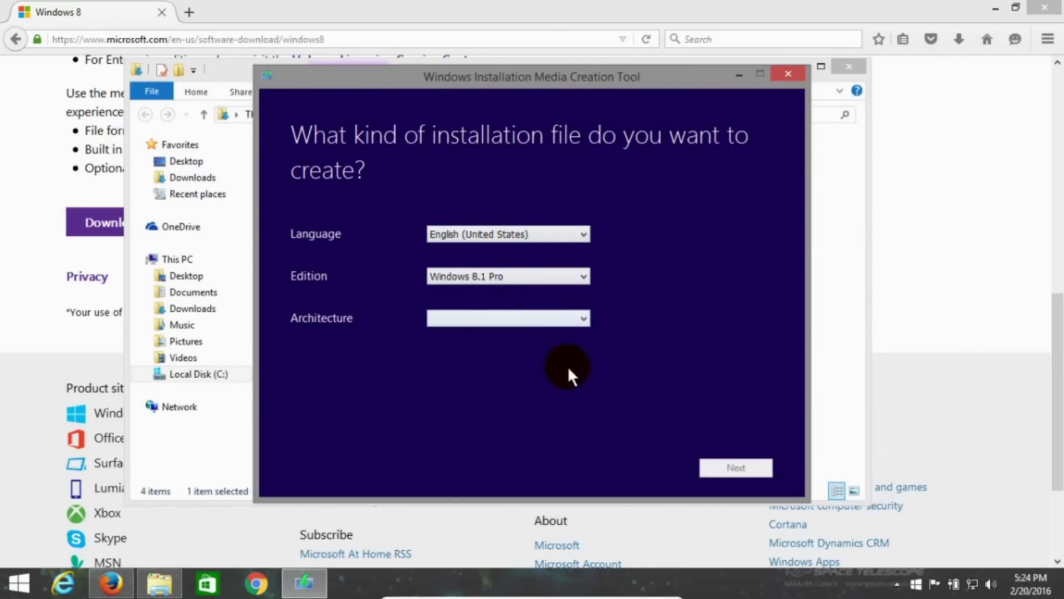
# Select the 64-bit (x64) architecture and continue to the next page.
pyautogui.click(584, 318)
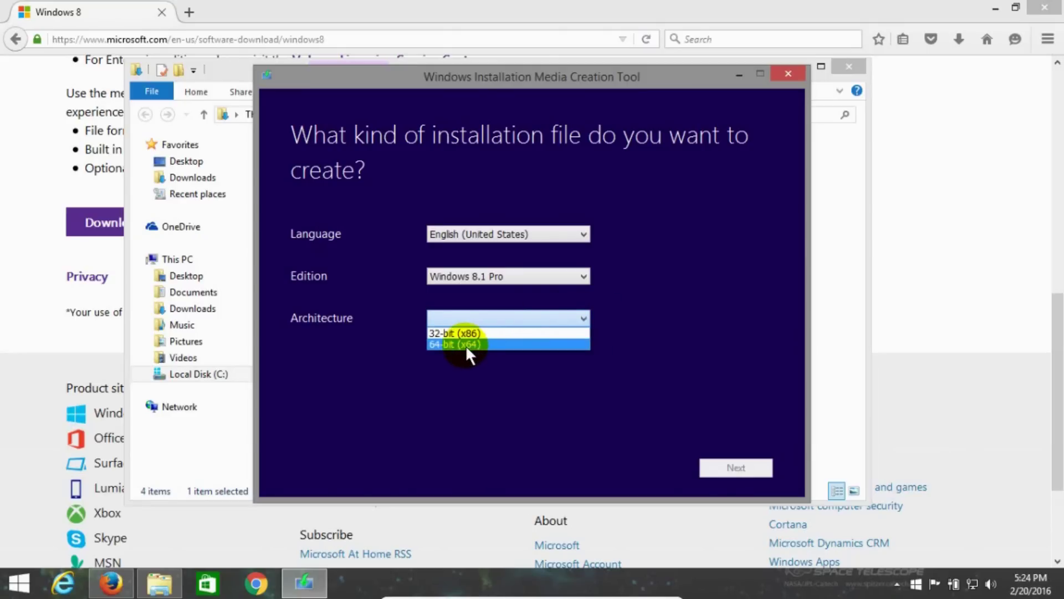
pyautogui.click(466, 345)
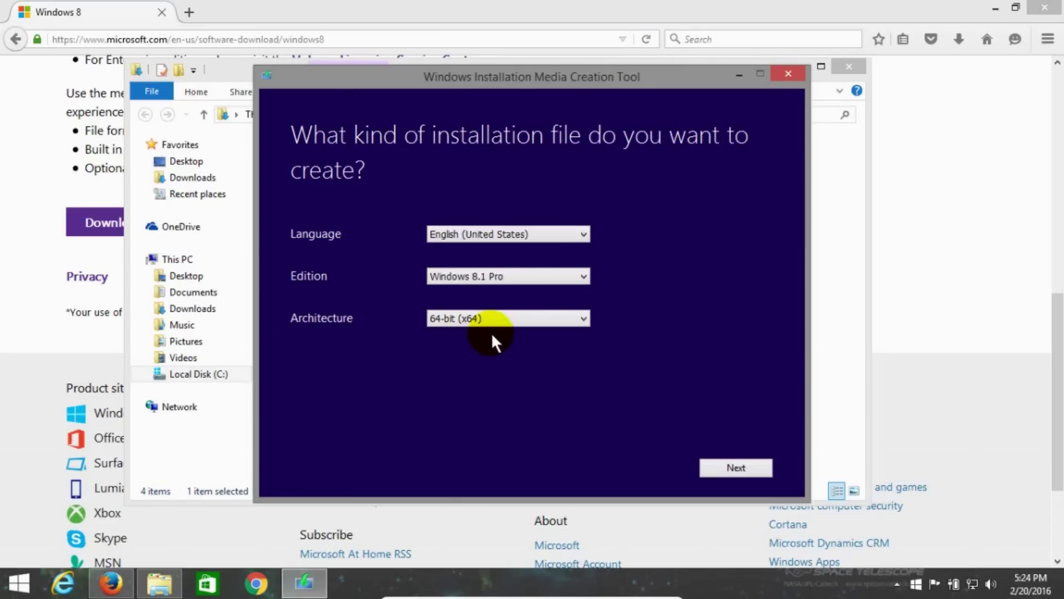
pyautogui.click(734, 468)
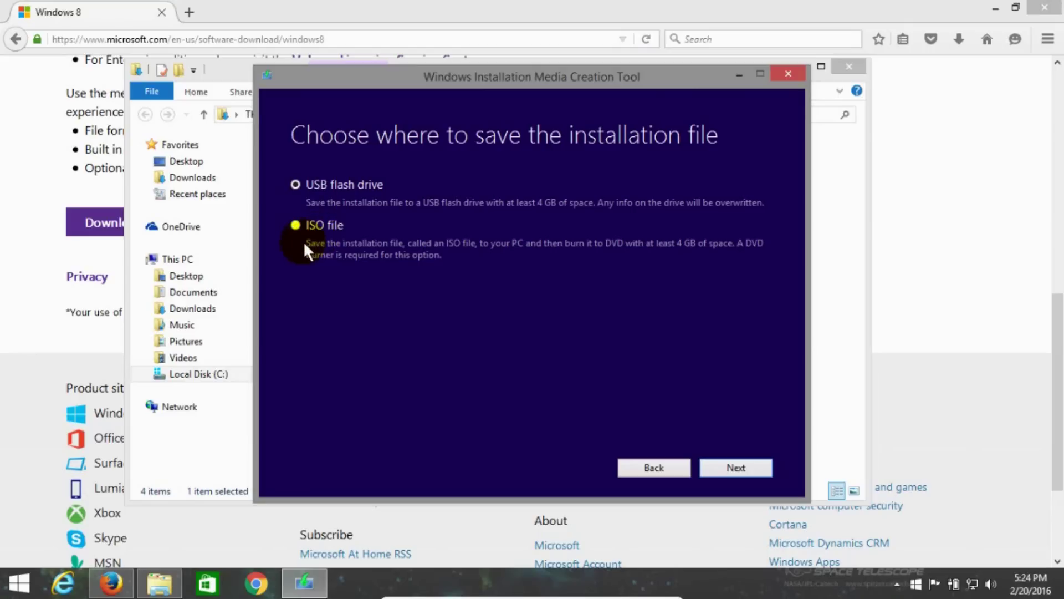
# Choose ISO file as the media type and continue to the save location.
pyautogui.click(294, 224)
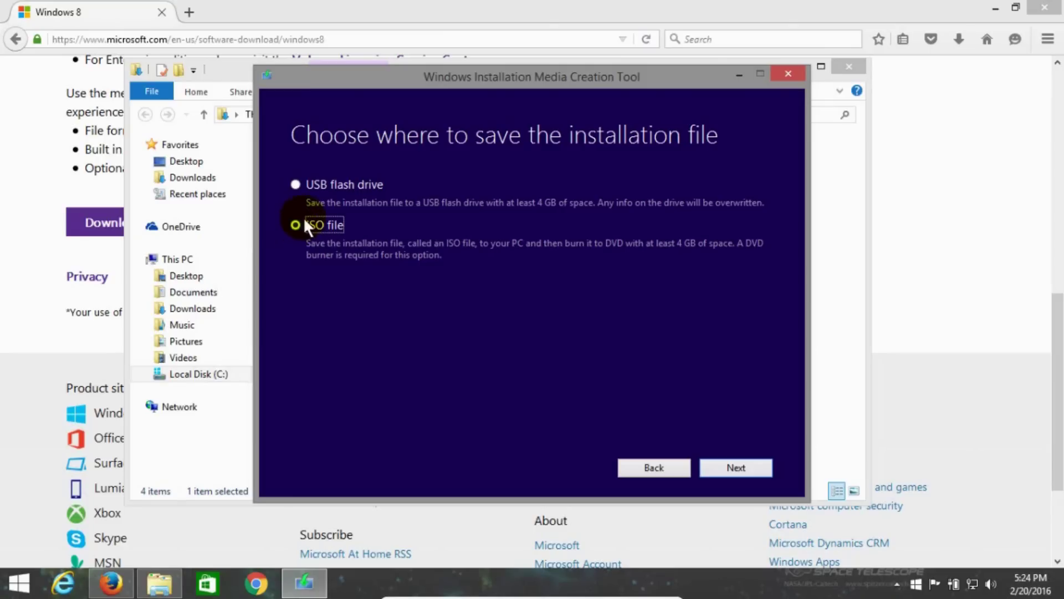
pyautogui.click(747, 467)
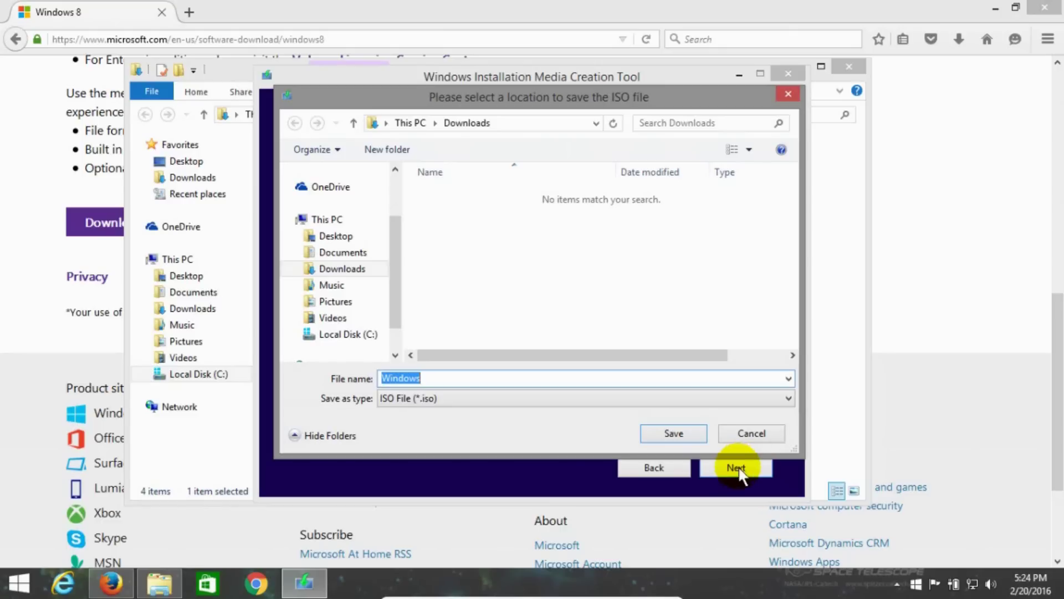
# Save the ISO as Windows81iso in Downloads and close the tool once creation finishes.
pyautogui.click(345, 271)
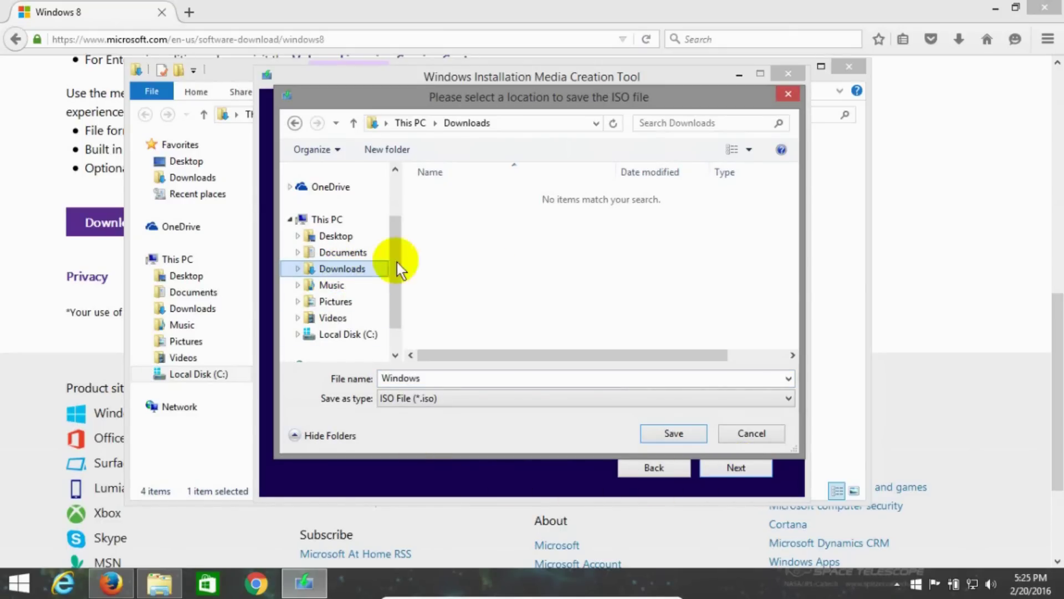
pyautogui.click(429, 375)
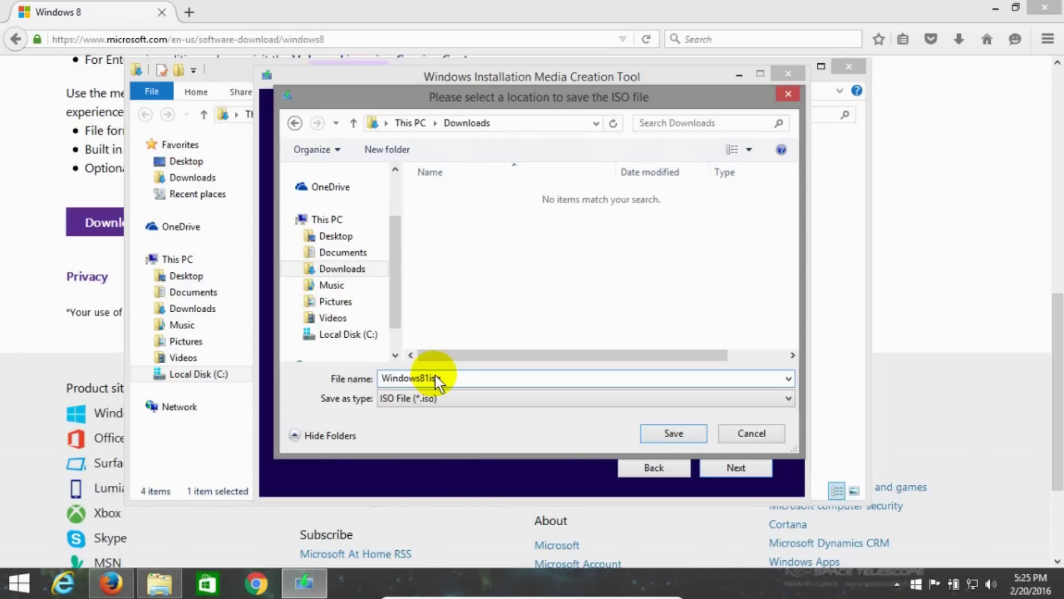
pyautogui.click(650, 437)
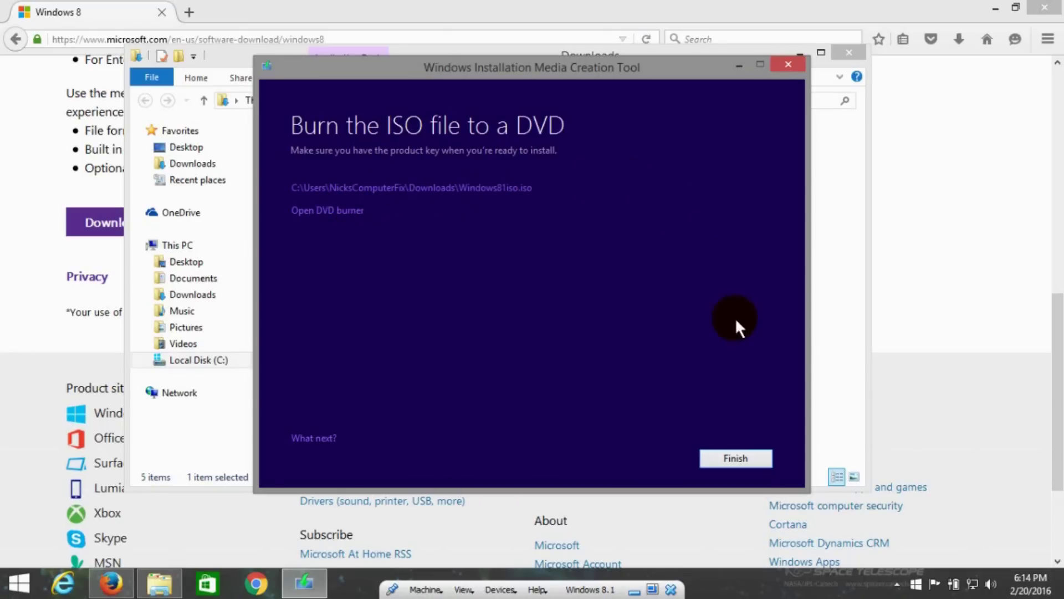
pyautogui.click(723, 458)
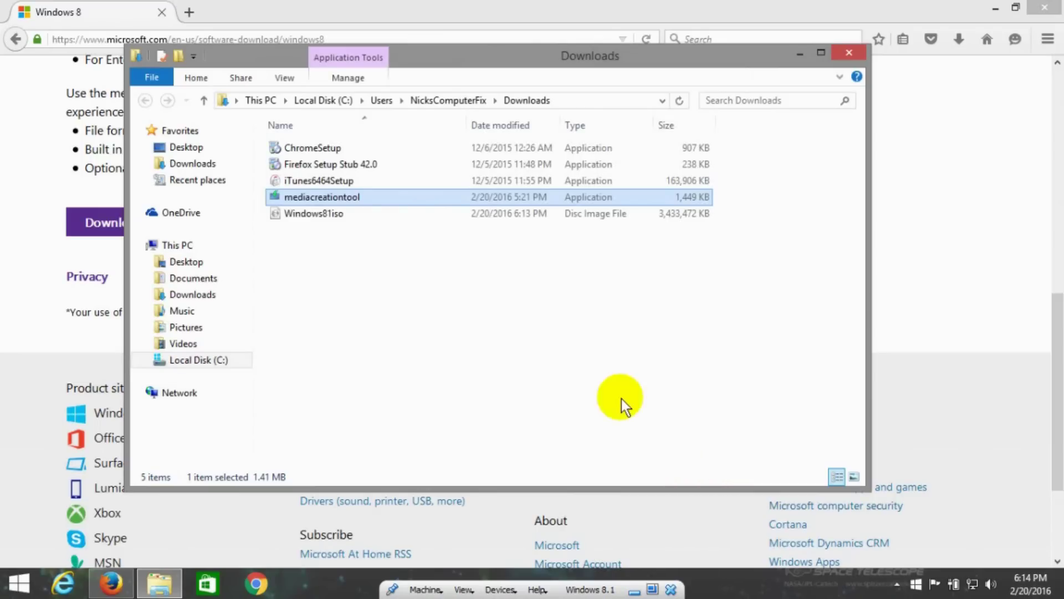
# Select Windows81iso in Downloads and show its shortcut menu with Mount and Burn disc image.
pyautogui.click(316, 216)
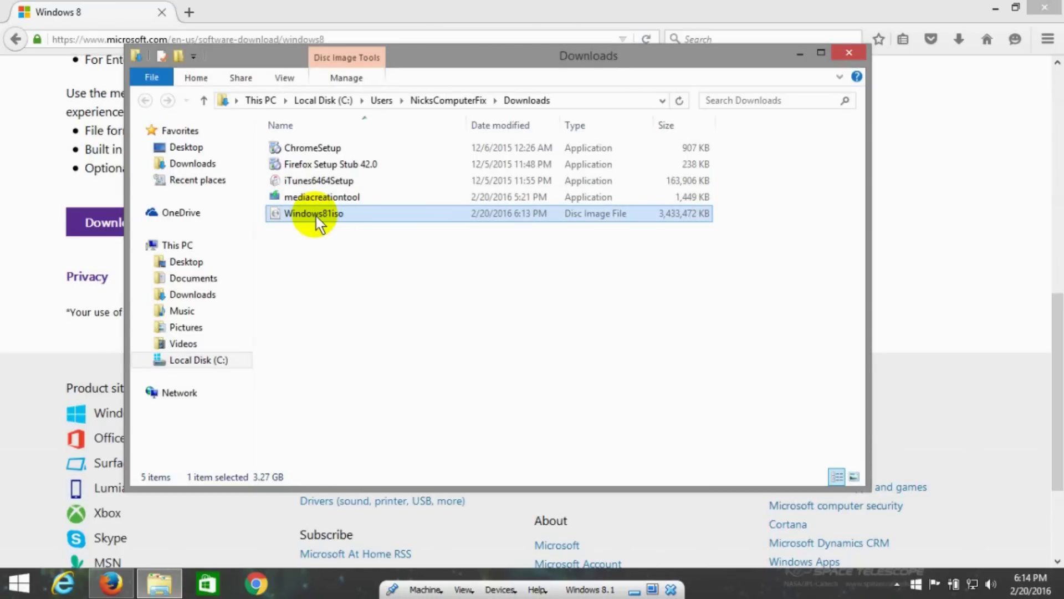
pyautogui.click(187, 165)
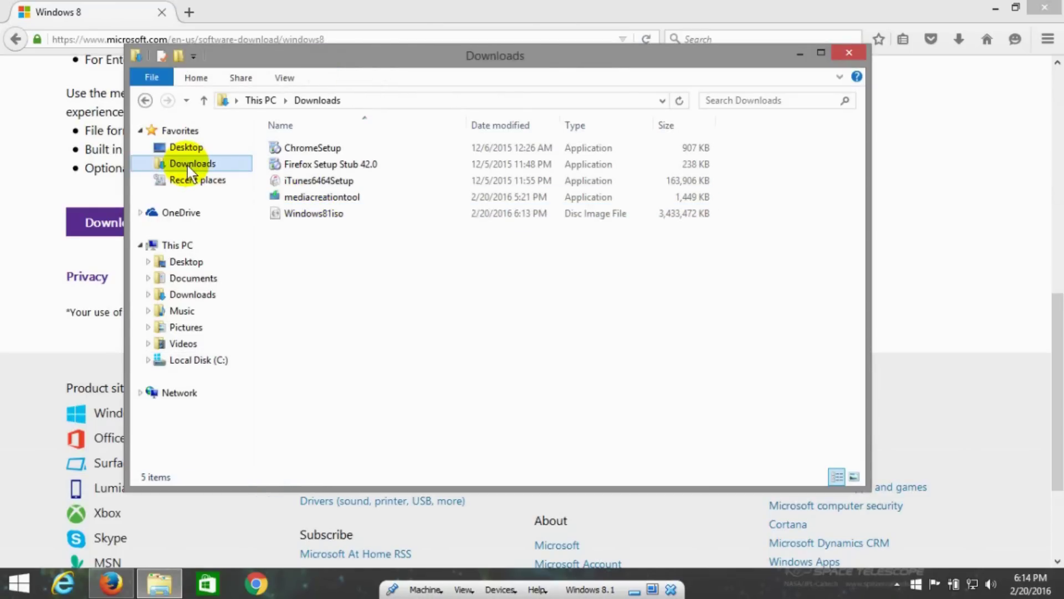
pyautogui.click(324, 215)
pyautogui.rightClick(326, 217)
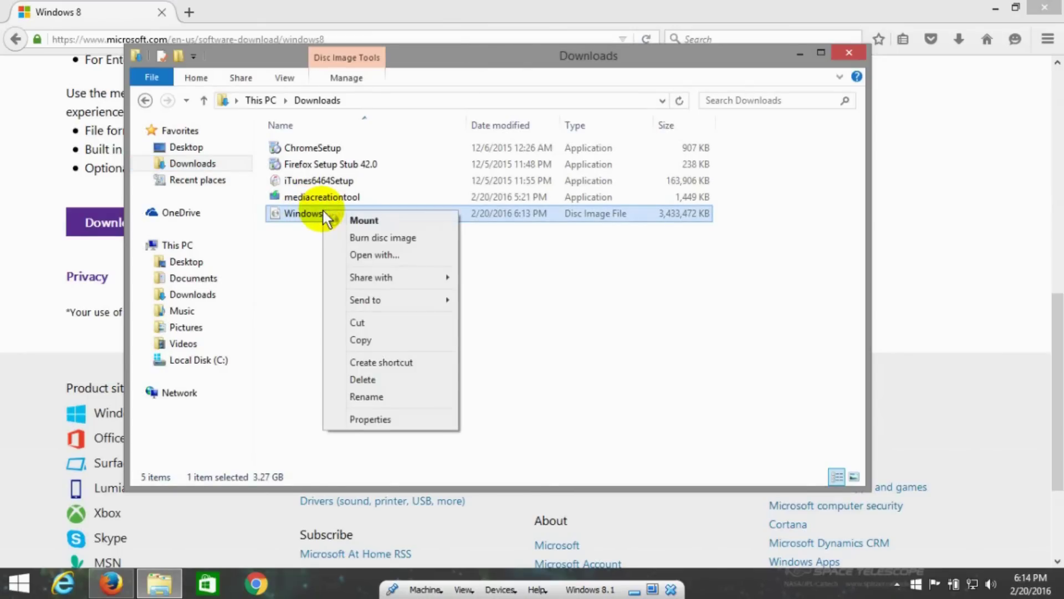